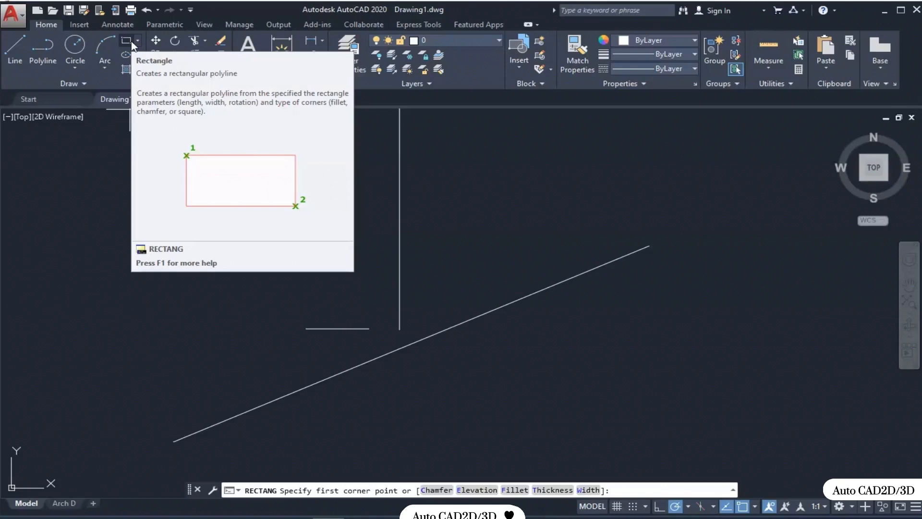
- Draw a freehand rectangle below the slanted line, with its upper edge crossing the line
left_click(132, 45)
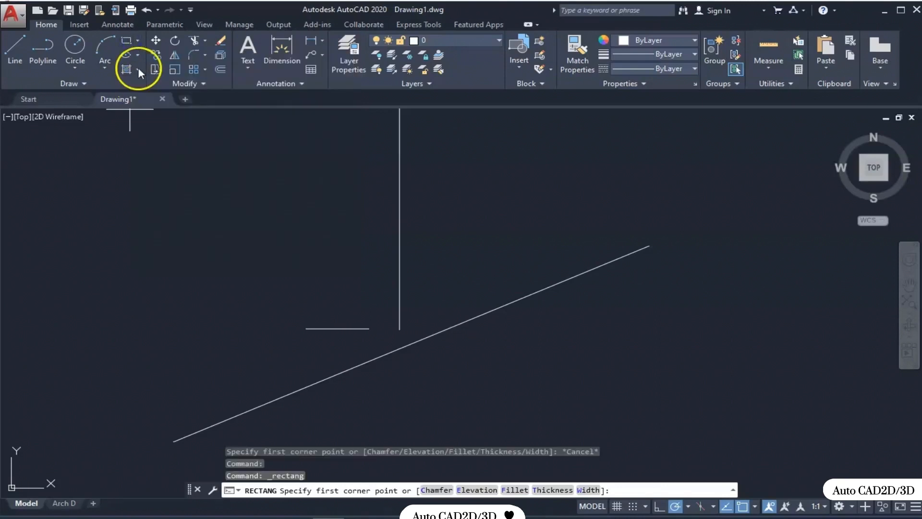
mouse_move(580, 264)
middle_mouse_down()
mouse_move(468, 263)
mouse_move(491, 239)
middle_mouse_up()
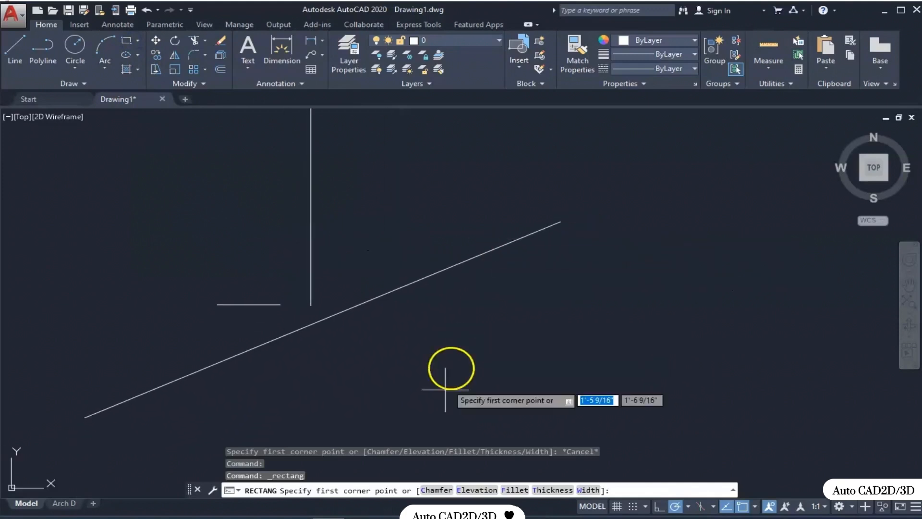
left_click(407, 410)
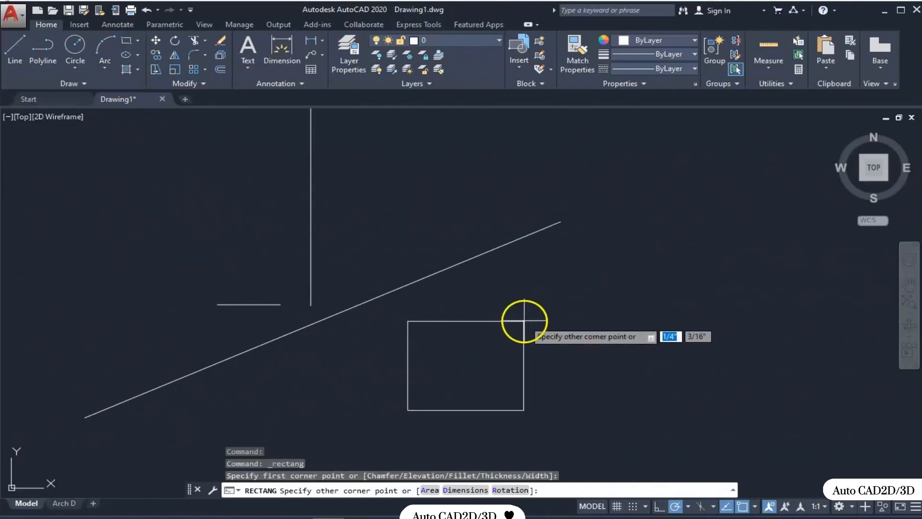
left_click(514, 280)
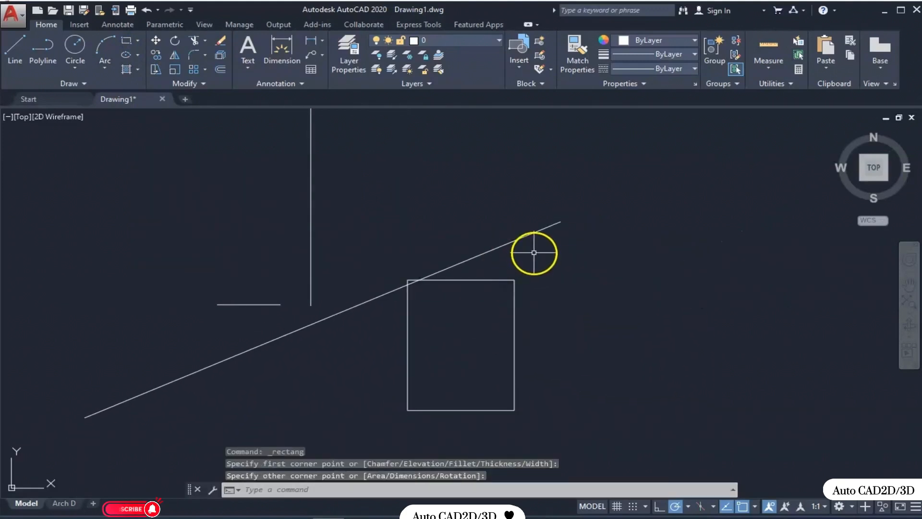
- Draw a second, narrower freehand rectangle beside the first one, beyond the upper end of the slanted line
key("space")
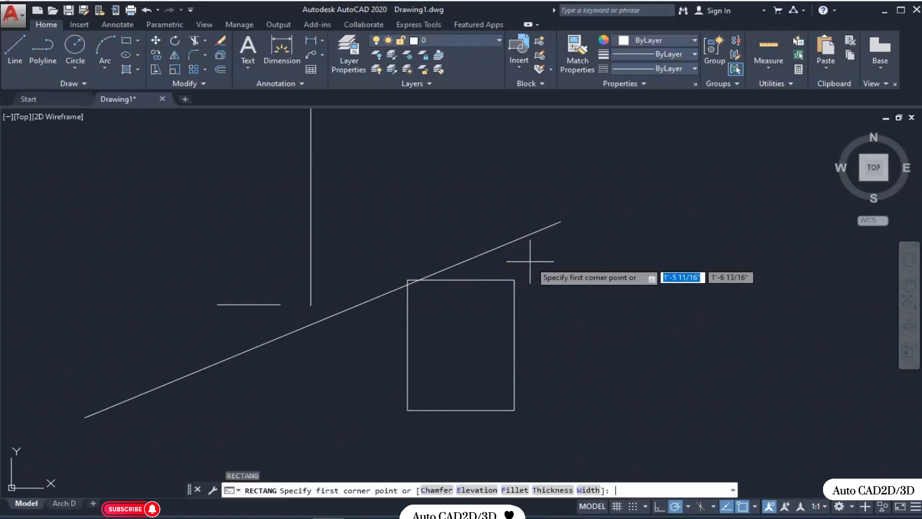
left_click(585, 253)
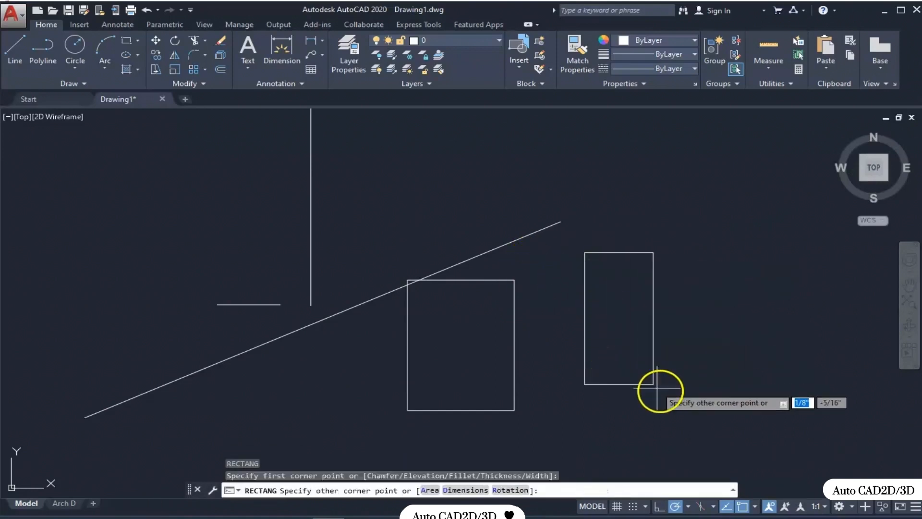
left_click(671, 393)
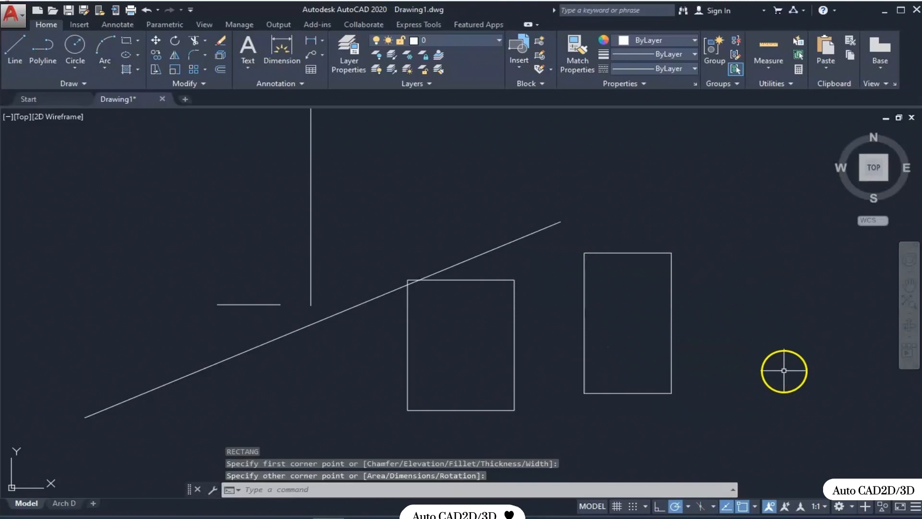
- Set the polar tracking angles to 90, 180, 270, 360
left_click(688, 508)
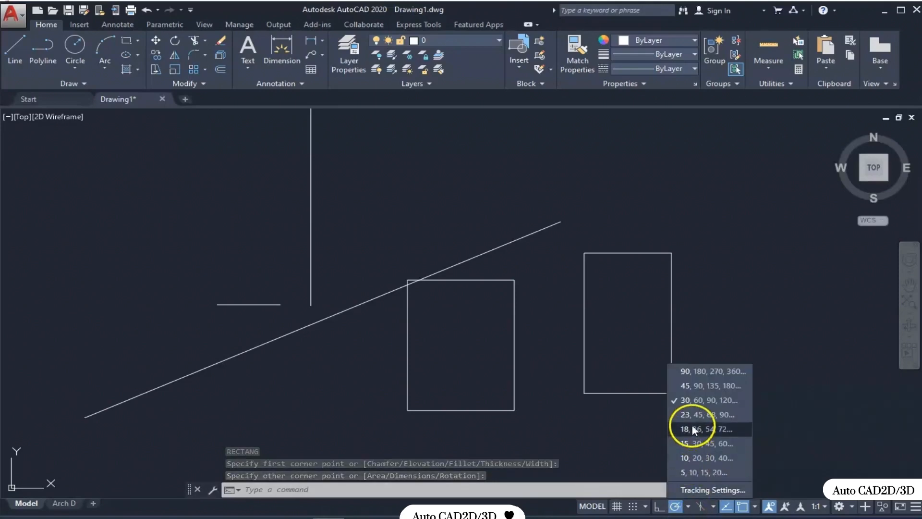
left_click(700, 371)
- Start a rectangle with its first corner at the origin 0,0
mouse_move(701, 386)
middle_mouse_down()
mouse_move(624, 379)
mouse_move(609, 358)
mouse_move(544, 343)
middle_mouse_up()
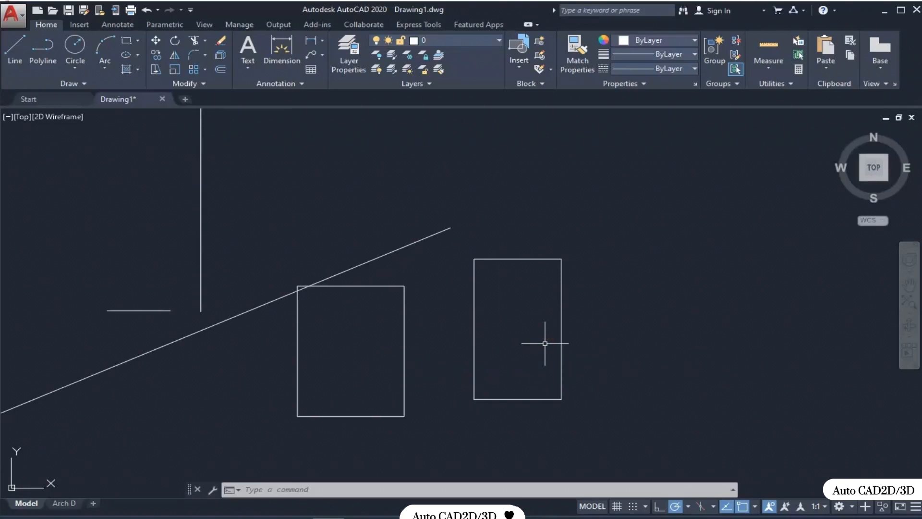
left_click(127, 40)
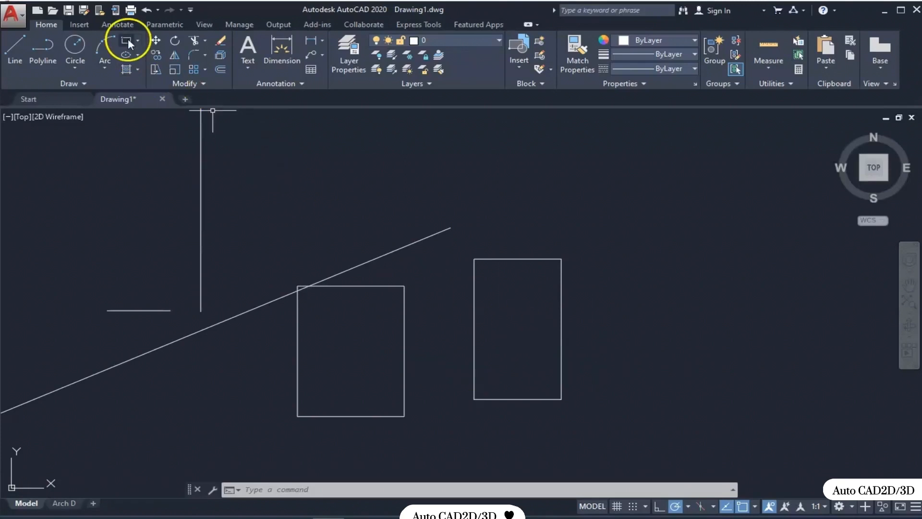
type("rec")
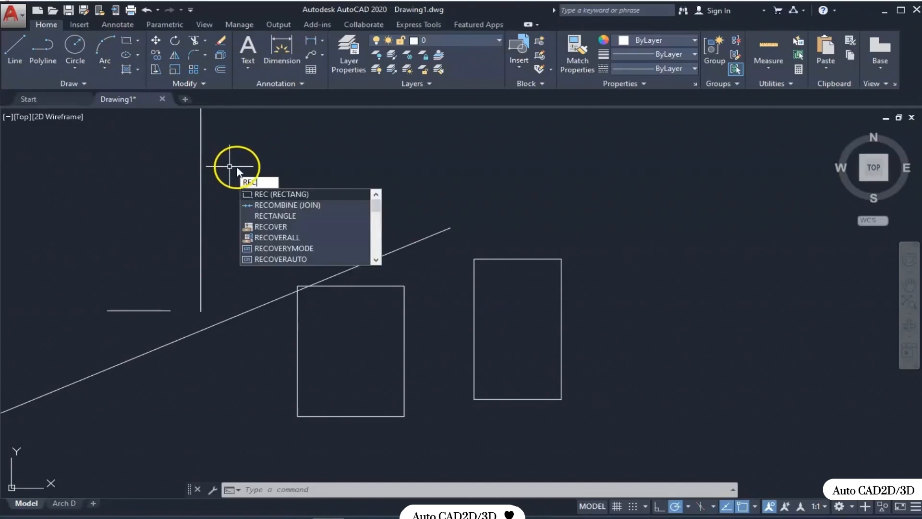
key("Return")
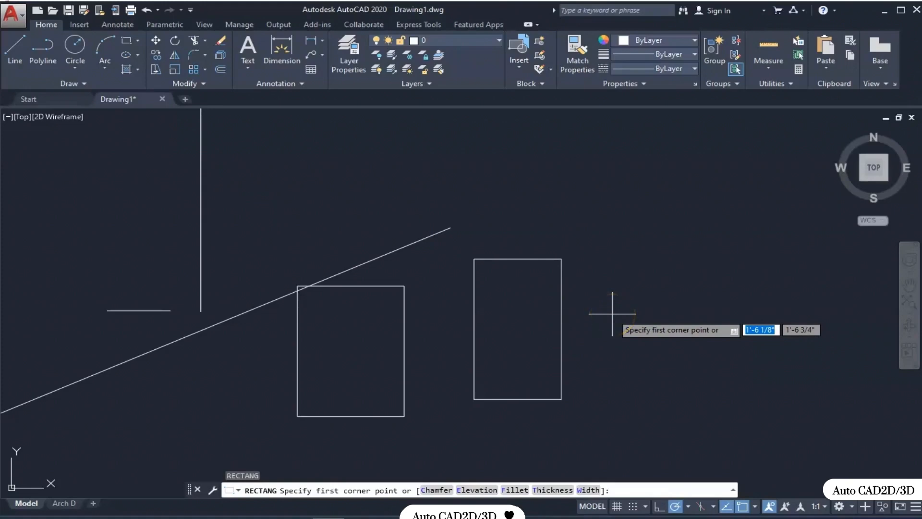
type("0")
key("Tab")
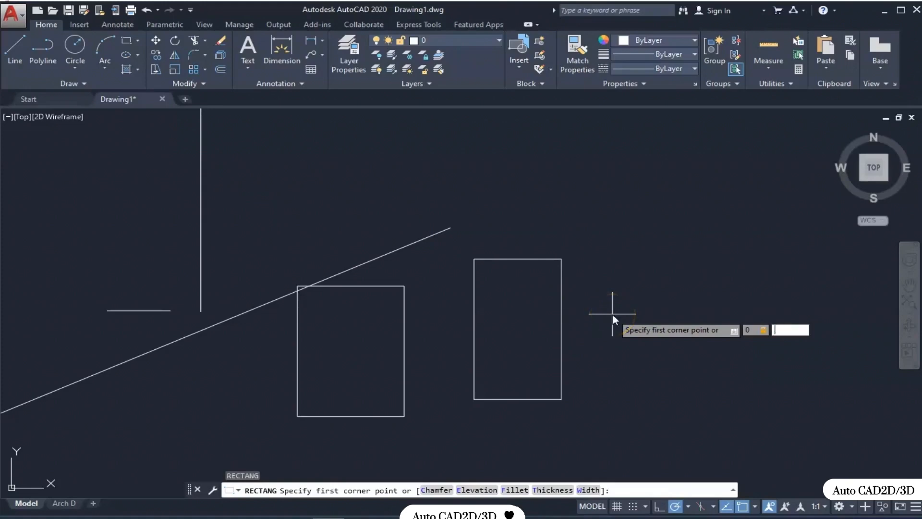
type("0")
key("Return")
- Complete the rectangle from the origin with a length of 5' and a height of 10'
scroll(644, 248, "down", 6)
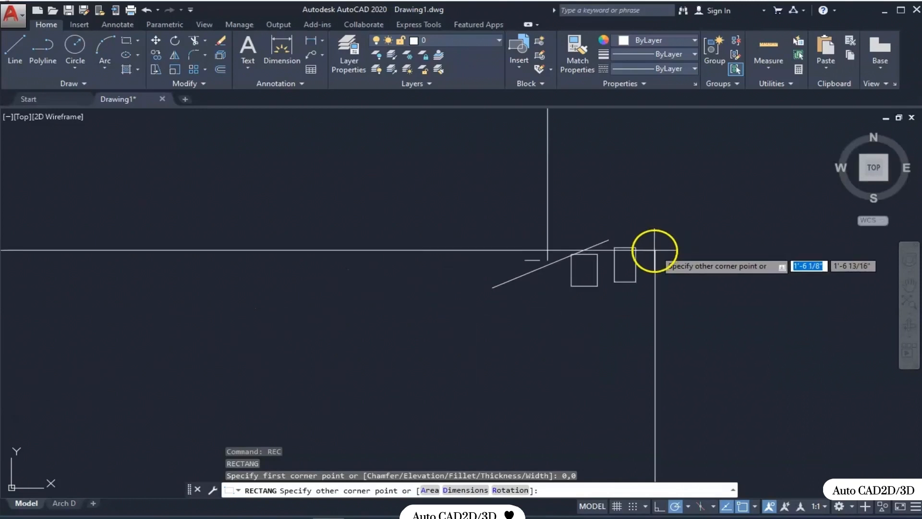
scroll(581, 255, "down", 7)
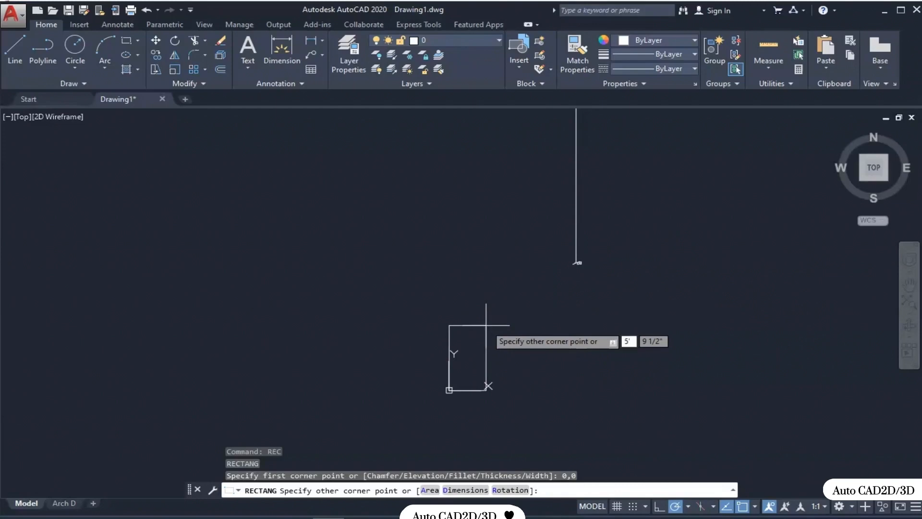
key("Tab")
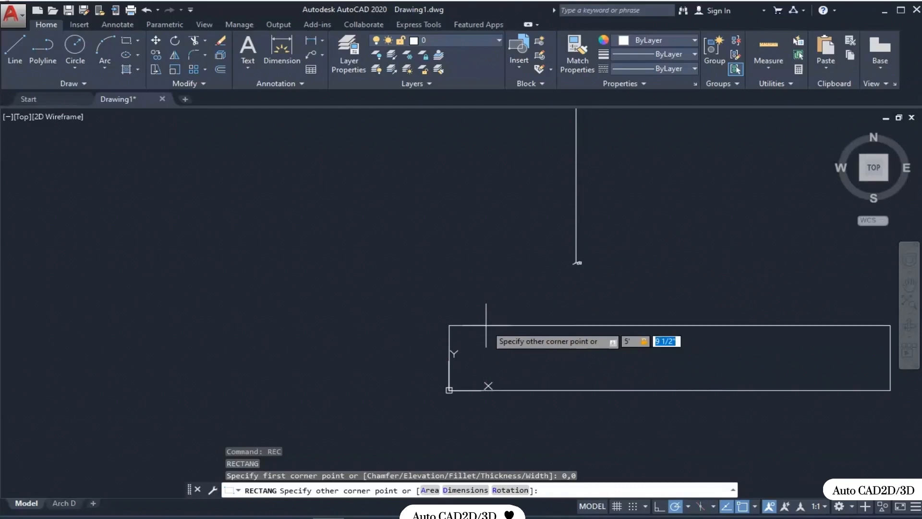
type("10'")
key("Return")
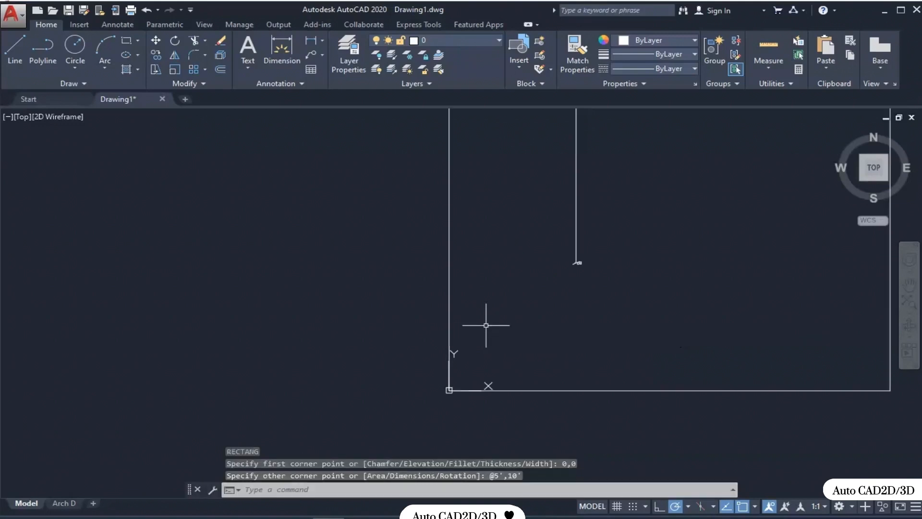
- Examine the 5' by 10' rectangle and the small shapes around the slanted line inside it
scroll(486, 325, "down", 8)
scroll(480, 376, "up", 6)
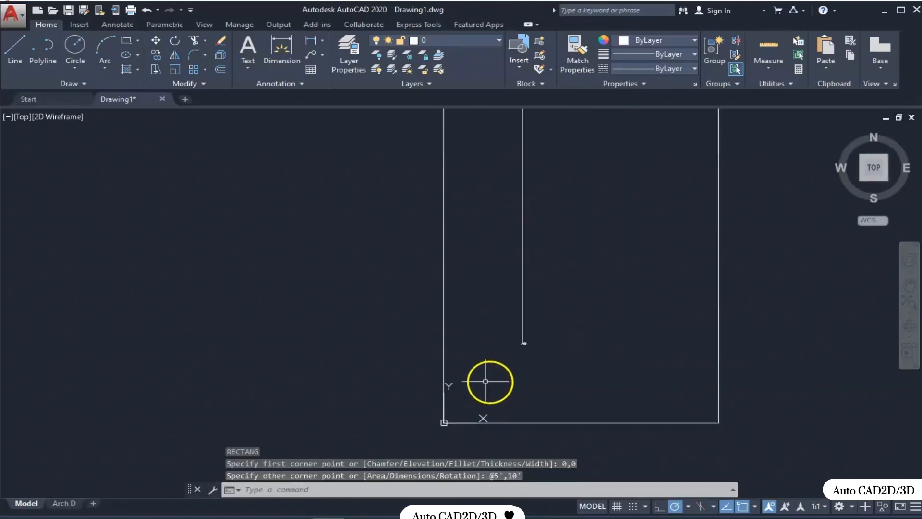
scroll(488, 383, "down", 4)
scroll(547, 380, "up", 2)
scroll(540, 378, "down", 2)
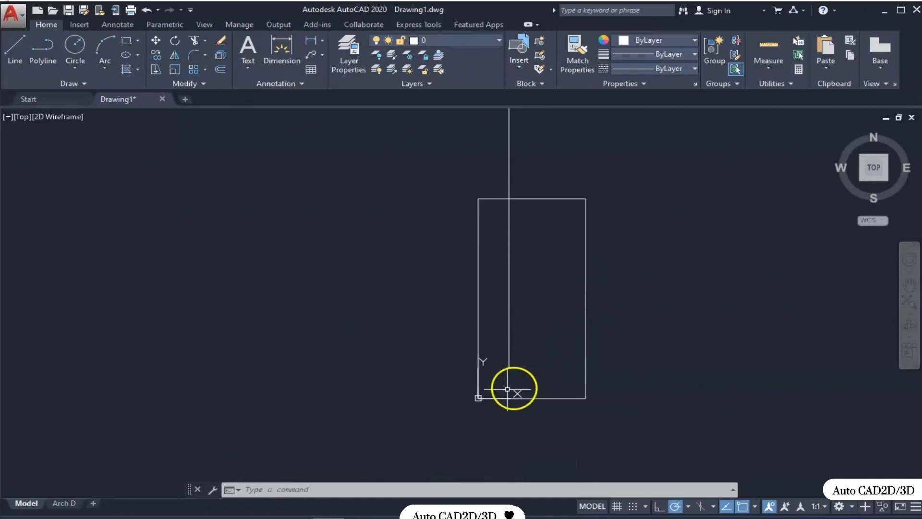
scroll(499, 392, "up", 8)
middle_click_drag(602, 321, 522, 419)
scroll(548, 247, "up", 8)
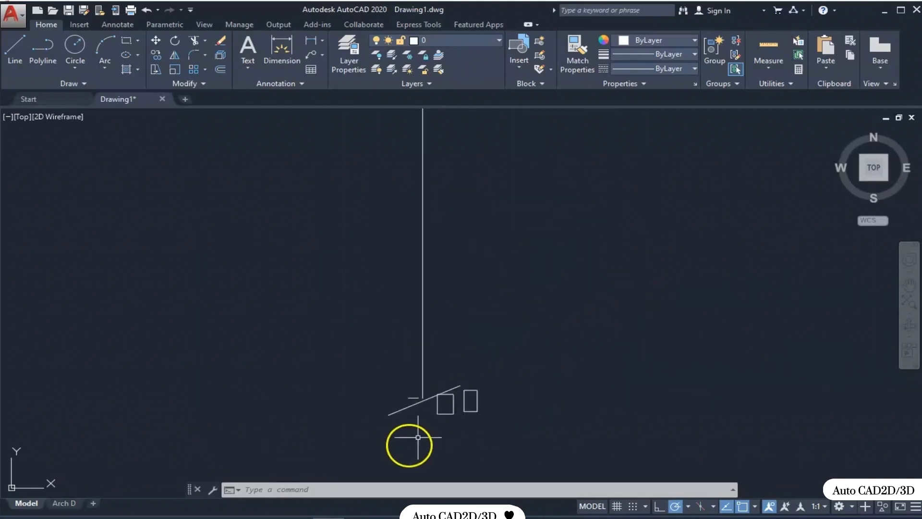
middle_click_drag(418, 437, 536, 378)
scroll(540, 370, "up", 2)
scroll(575, 321, "up", 6)
scroll(573, 329, "down", 2)
middle_click_drag(572, 329, 546, 342)
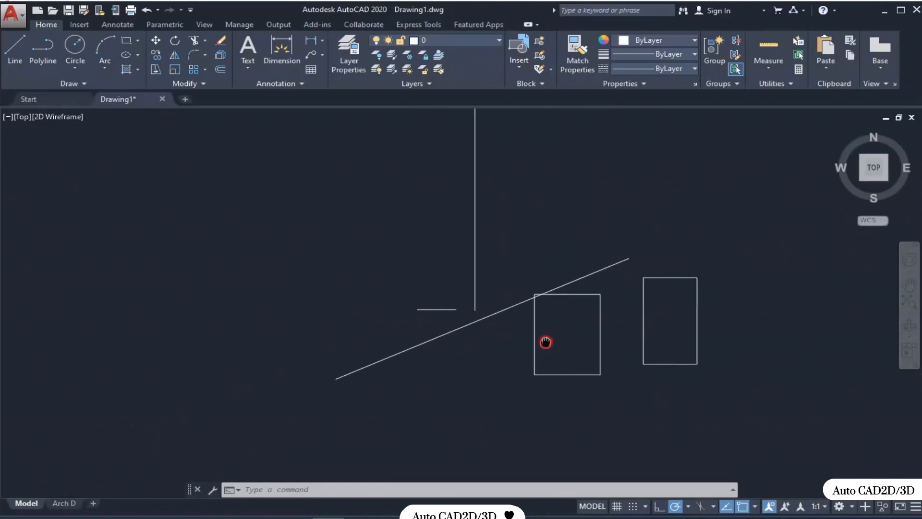
- Draw a rectangle 3 wide and 10 high from a freely picked corner below the slanted line
left_click(126, 43)
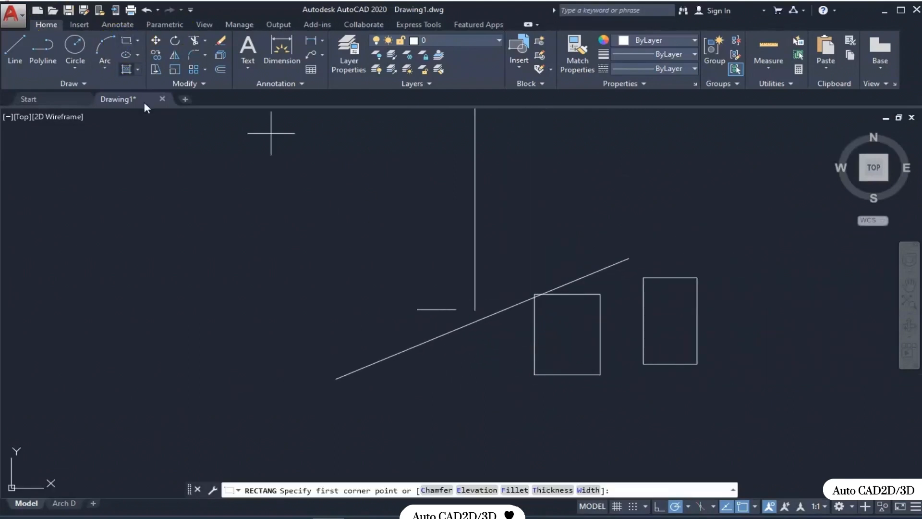
left_click(433, 407)
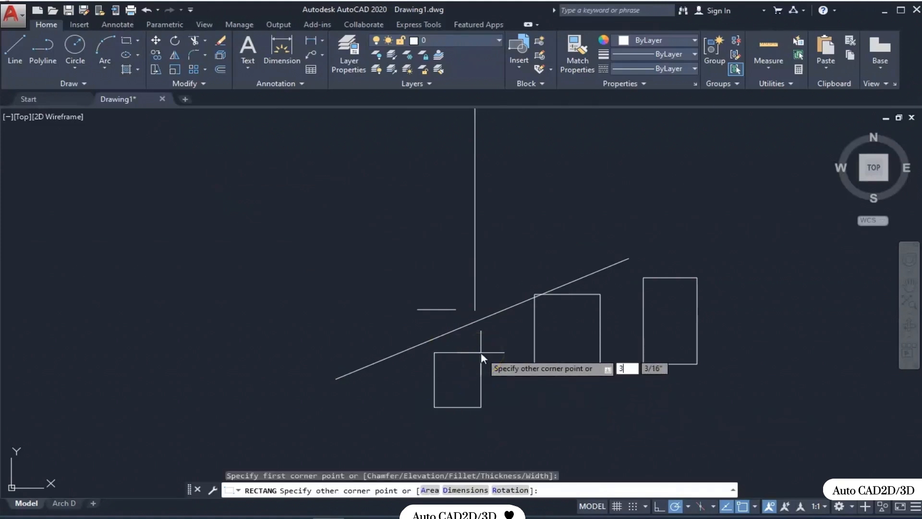
key("Tab")
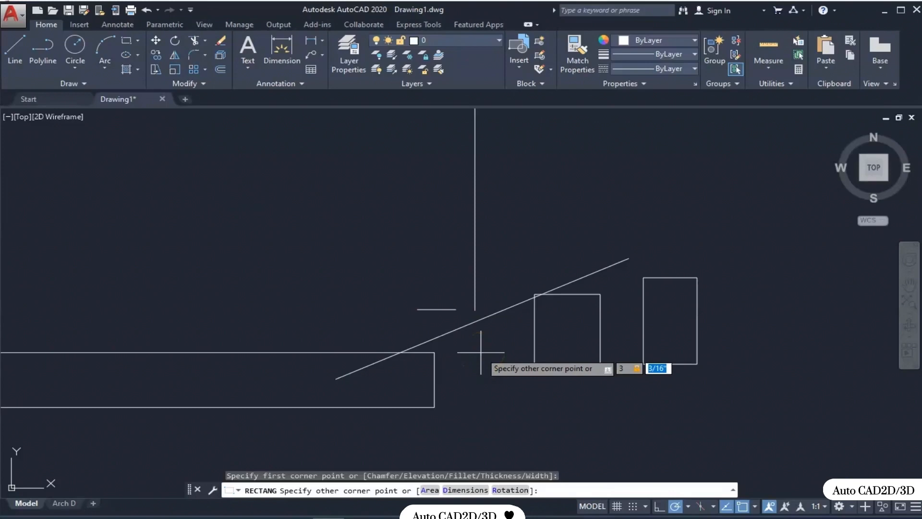
type("10")
key("Return")
- Compare the size and position of the 3 by 10 rectangle with the large origin rectangle and the small freehand shapes
scroll(519, 411, "down", 5)
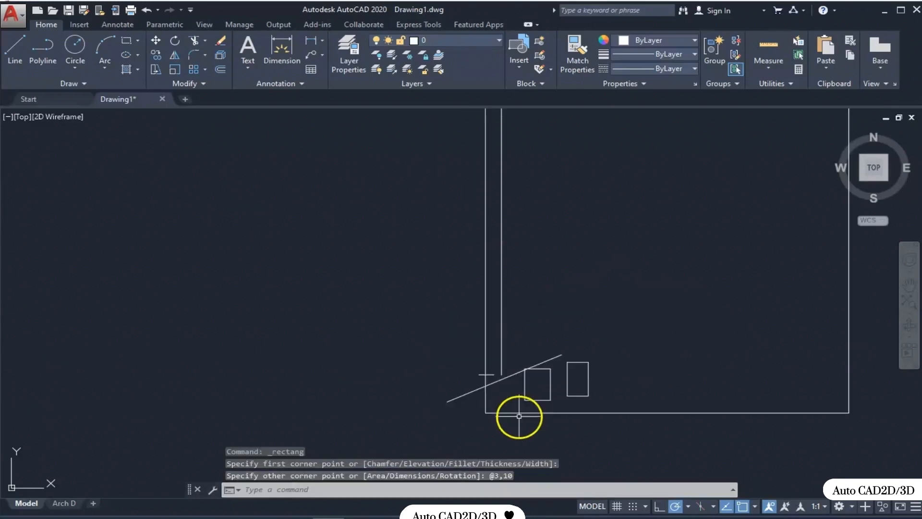
scroll(568, 379, "down", 2)
scroll(545, 403, "up", 4)
scroll(564, 392, "down", 8)
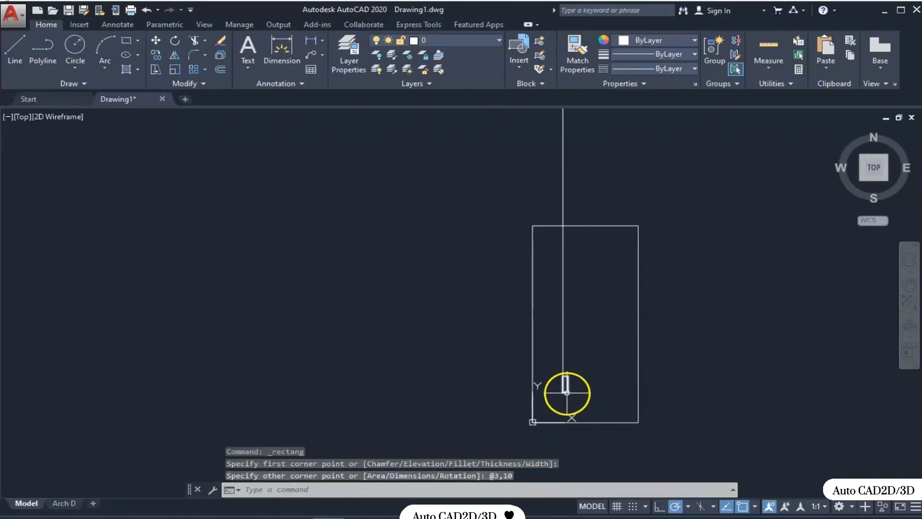
left_click(644, 364)
left_click(700, 312)
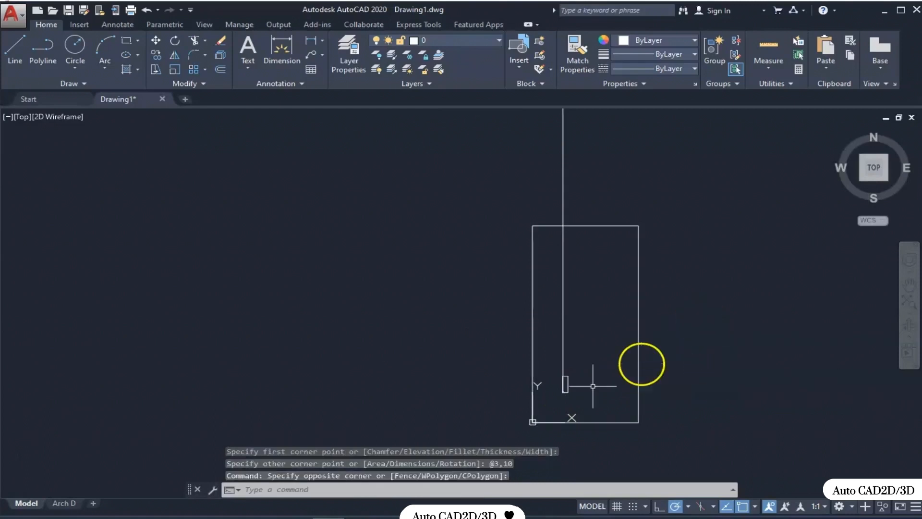
scroll(571, 390, "up", 8)
scroll(525, 391, "up", 4)
scroll(566, 432, "up", 2)
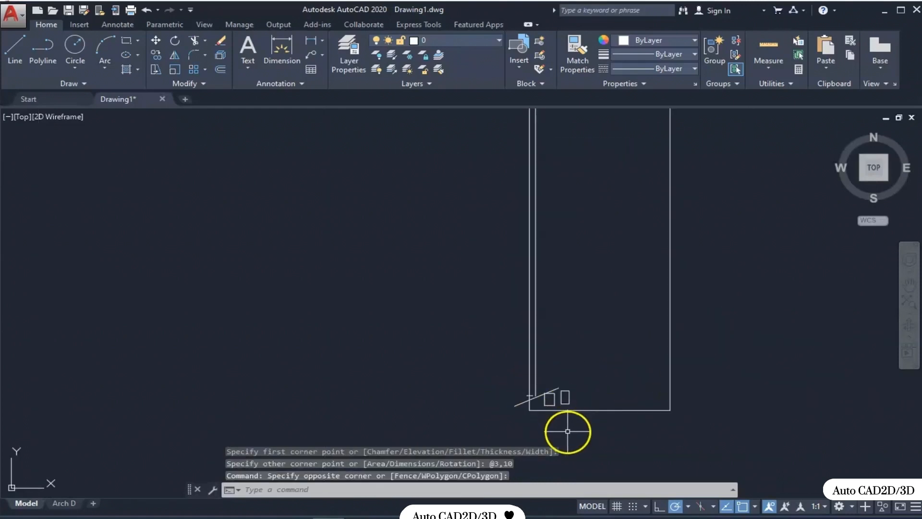
scroll(571, 433, "down", 4)
scroll(557, 430, "up", 2)
scroll(542, 416, "down", 5)
scroll(426, 376, "up", 3)
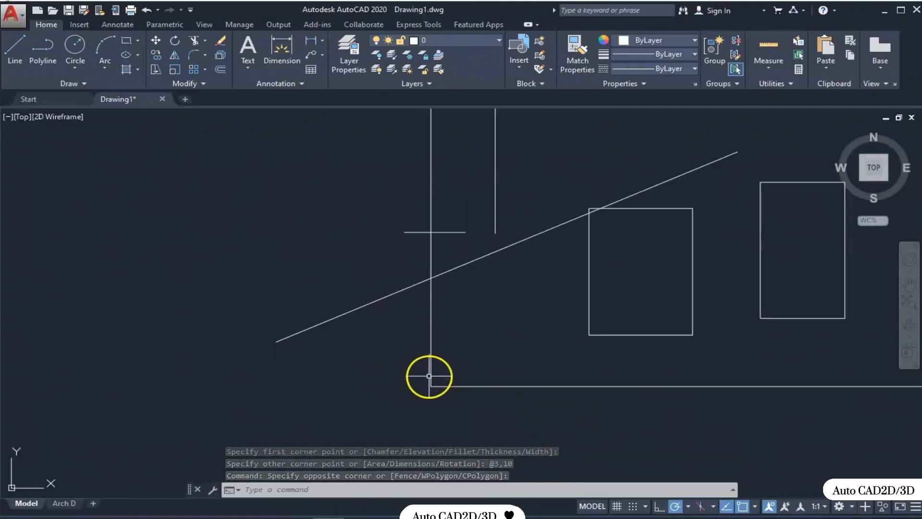
scroll(461, 368, "down", 10)
scroll(475, 374, "up", 8)
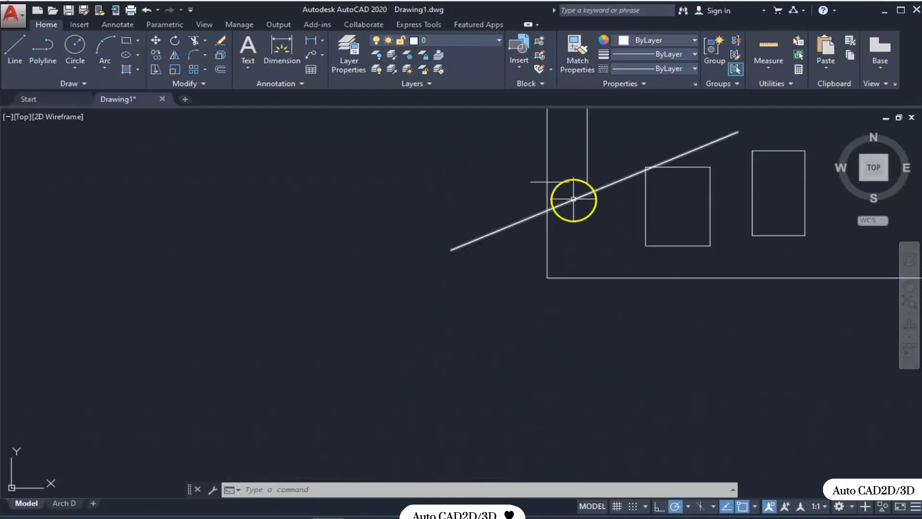
scroll(572, 200, "up", 2)
middle_click_drag(568, 203, 479, 287)
scroll(464, 286, "down", 8)
scroll(491, 303, "down", 14)
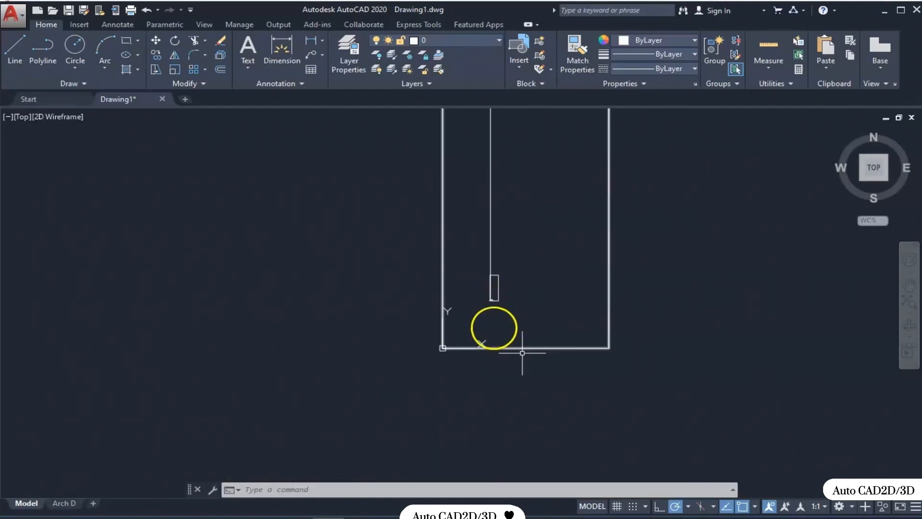
scroll(534, 404, "down", 2)
scroll(502, 346, "up", 2)
scroll(531, 325, "down", 5)
scroll(490, 336, "up", 10)
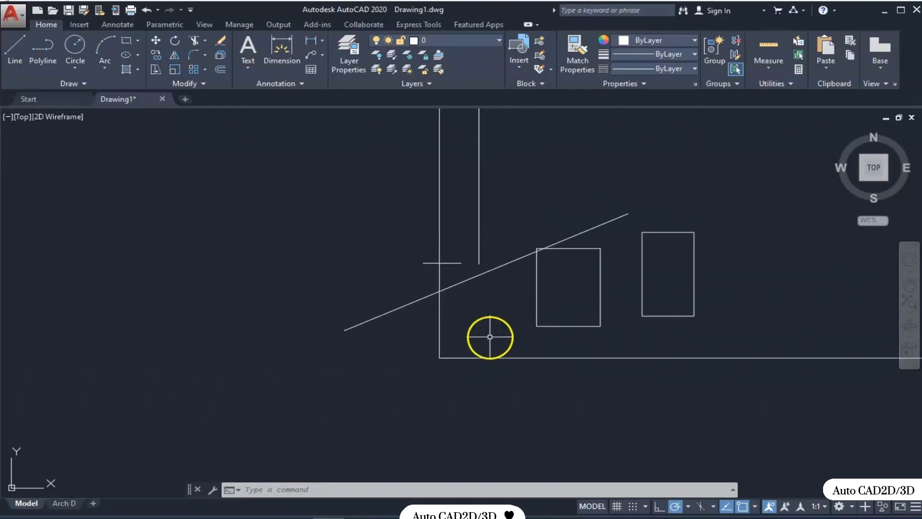
scroll(439, 255, "up", 4)
scroll(456, 293, "down", 9)
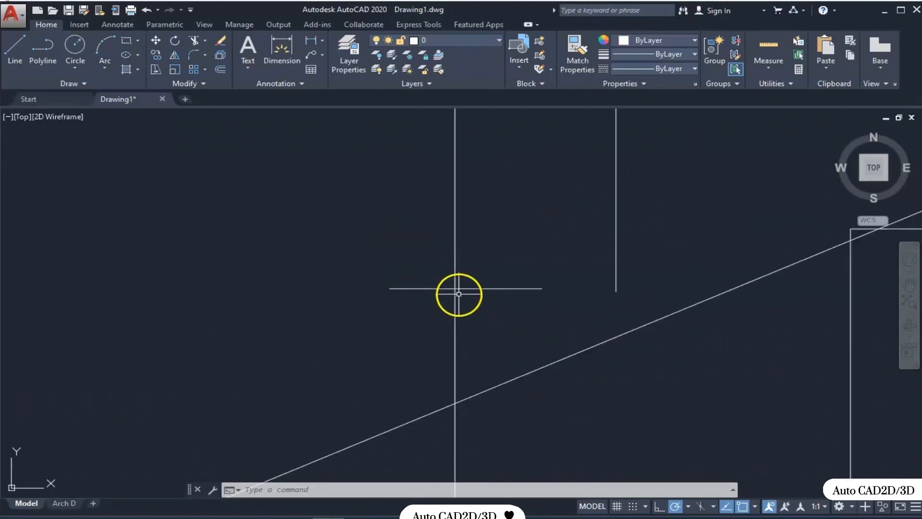
scroll(472, 317, "up", 5)
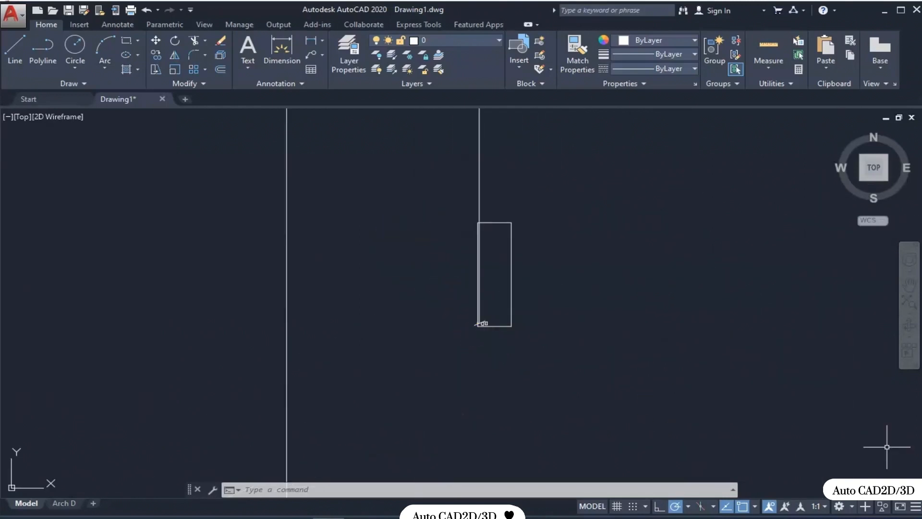
left_click(546, 351)
left_click(474, 390)
scroll(472, 393, "down", 6)
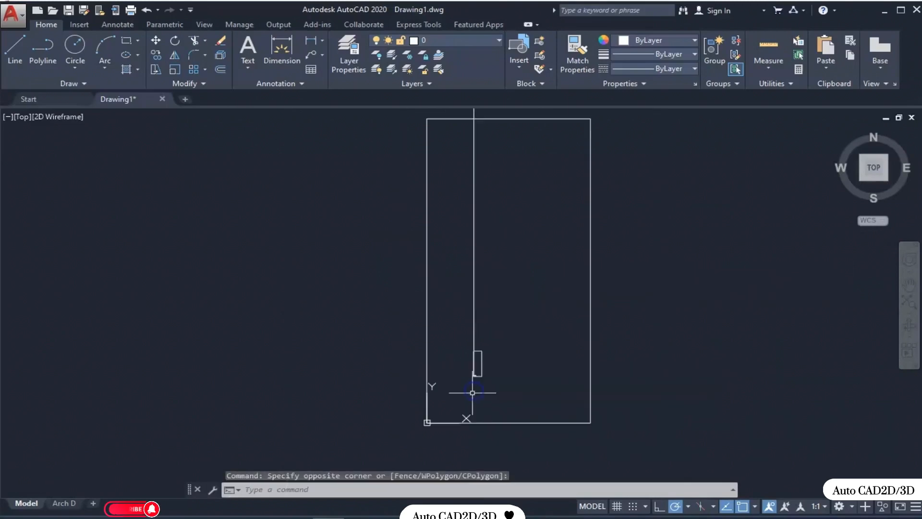
- Draw a circle with a radius of 5" from a freely picked center just above and right of the 3 by 10 rectangle
middle_click_drag(503, 360, 484, 385)
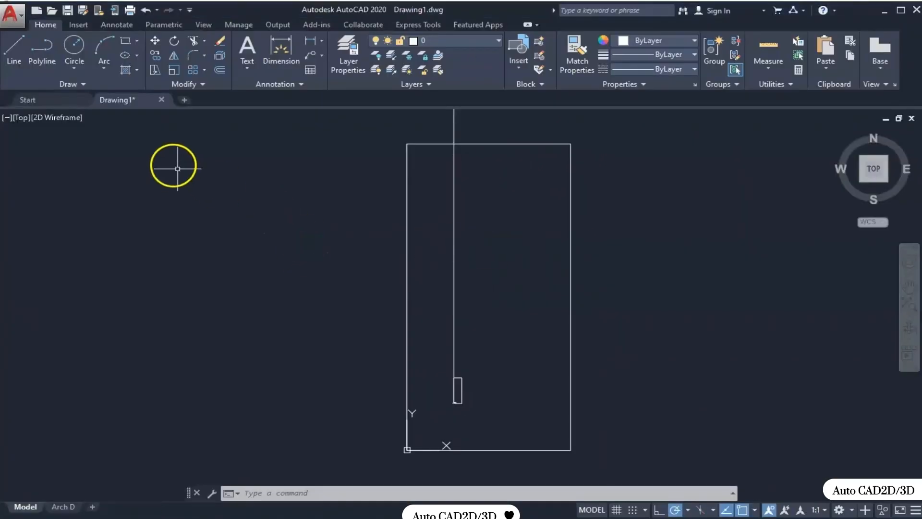
left_click(79, 50)
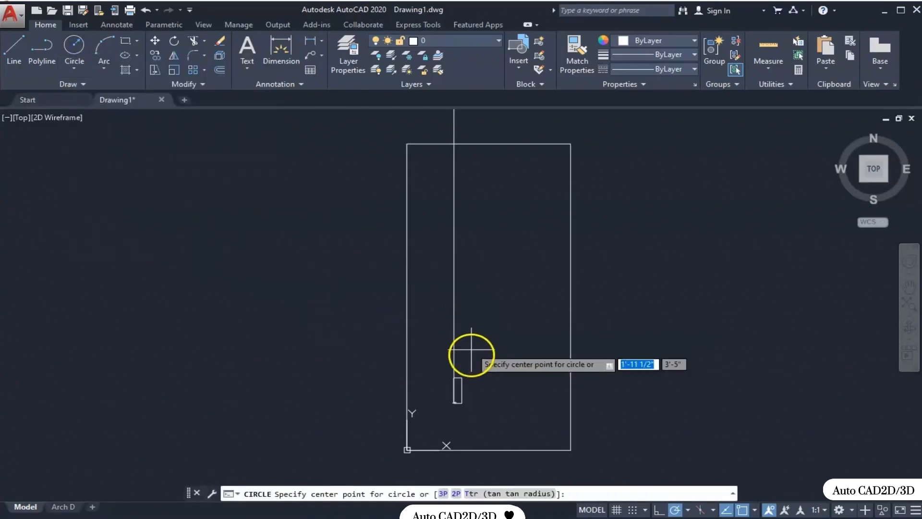
left_click(479, 373)
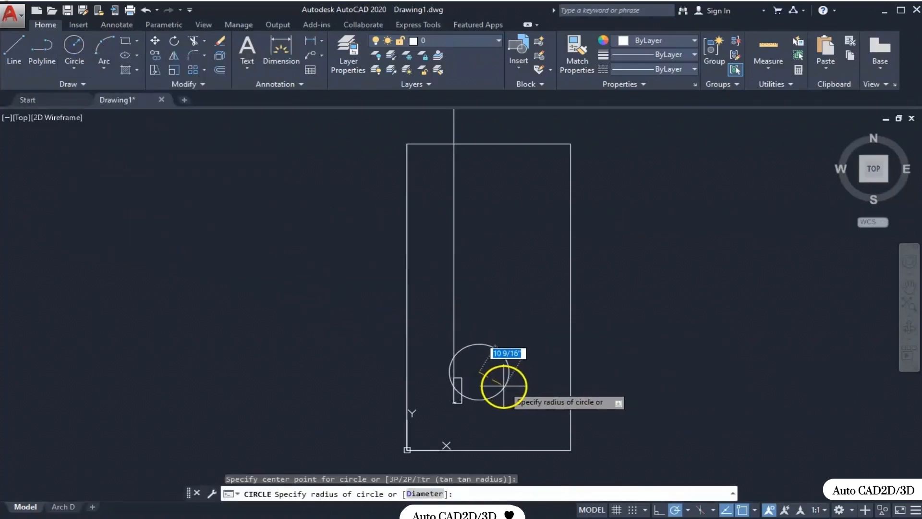
scroll(488, 389, "up", 2)
scroll(488, 390, "up", 3)
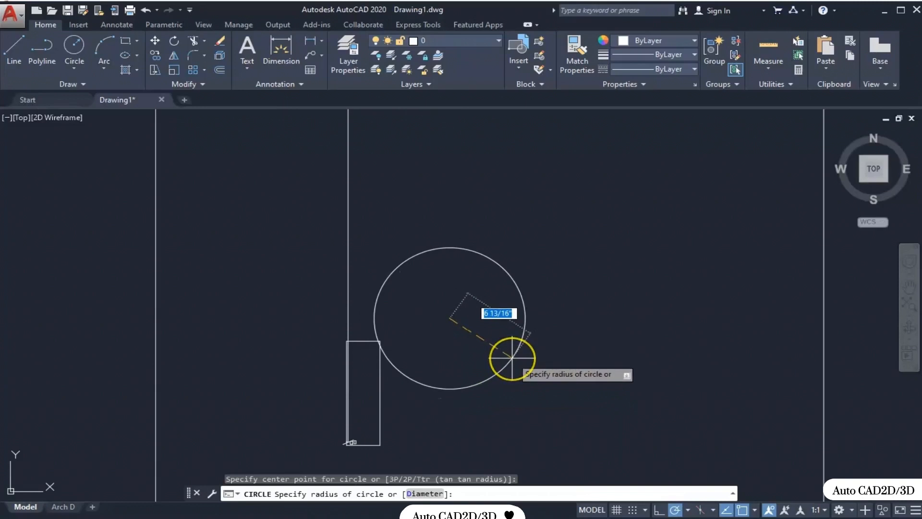
type("5")
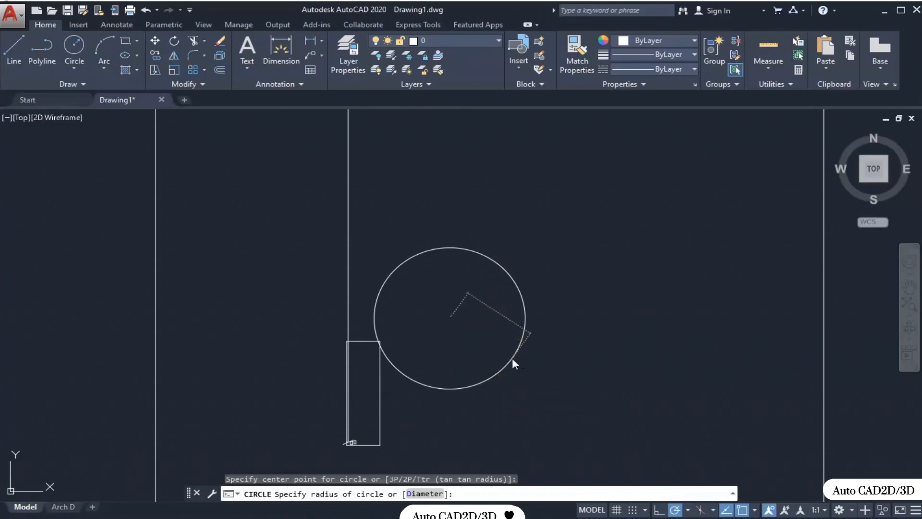
key("Return")
scroll(431, 365, "up", 3)
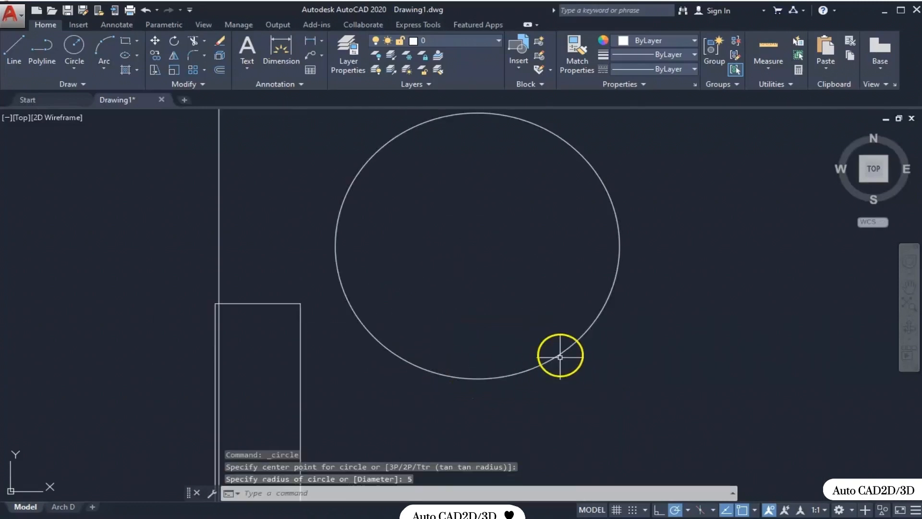
middle_click_drag(480, 383, 420, 417)
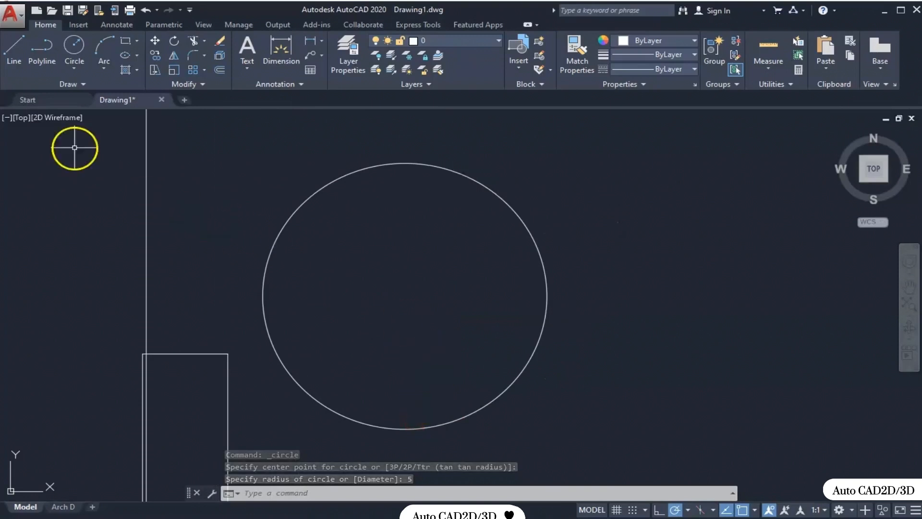
- Draw a second circle with the Center, Diameter method to the right of the first one, with a diameter of 10"
left_click(77, 72)
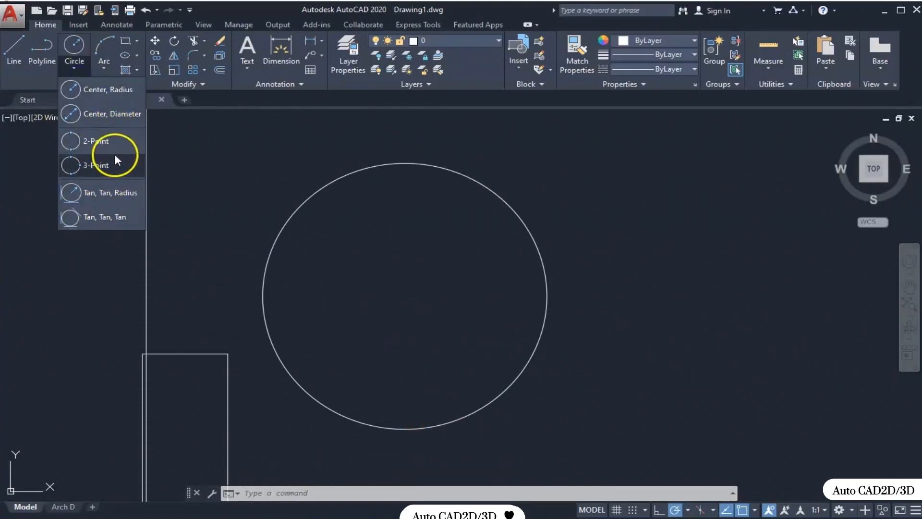
left_click(104, 108)
middle_click_drag(669, 304, 529, 287)
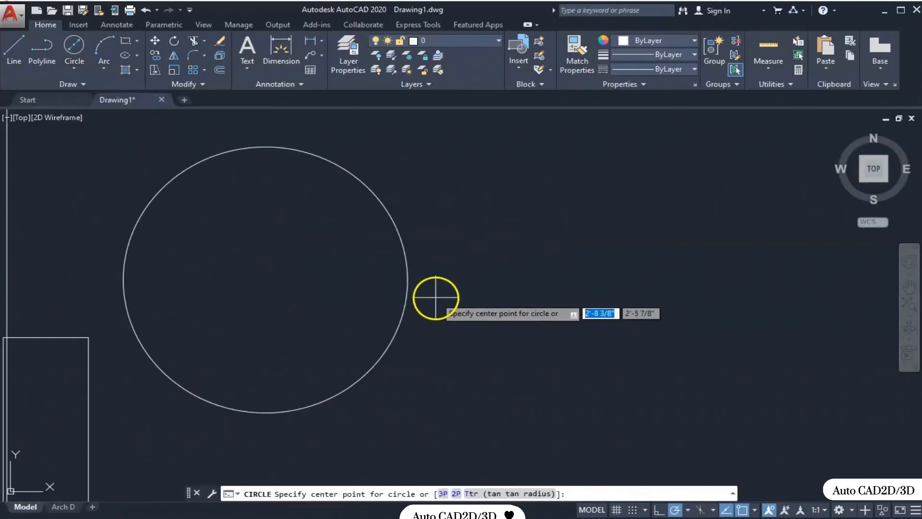
left_click(547, 262)
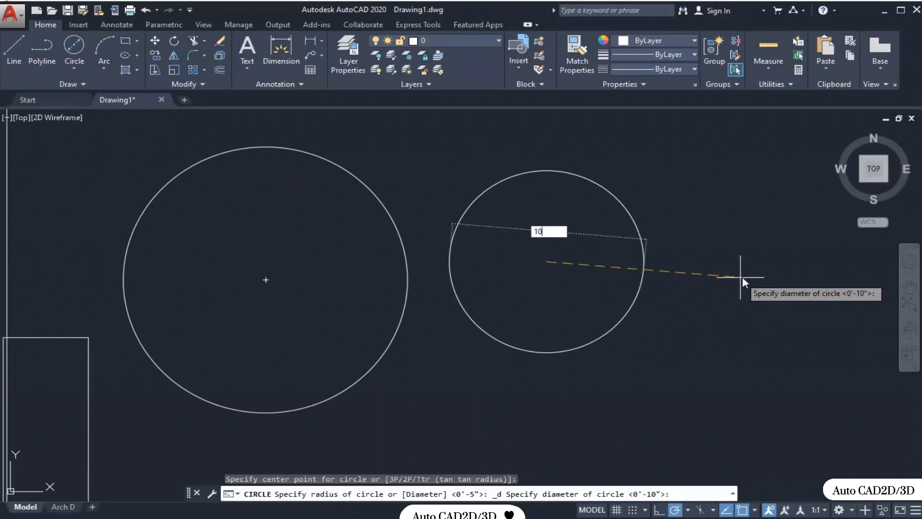
key("Return")
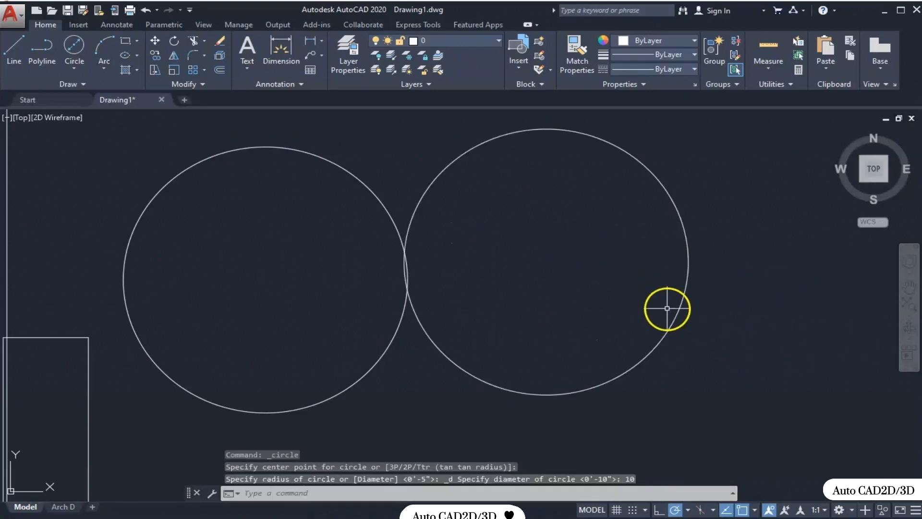
middle_click_drag(577, 335, 645, 335)
scroll(525, 336, "down", 2)
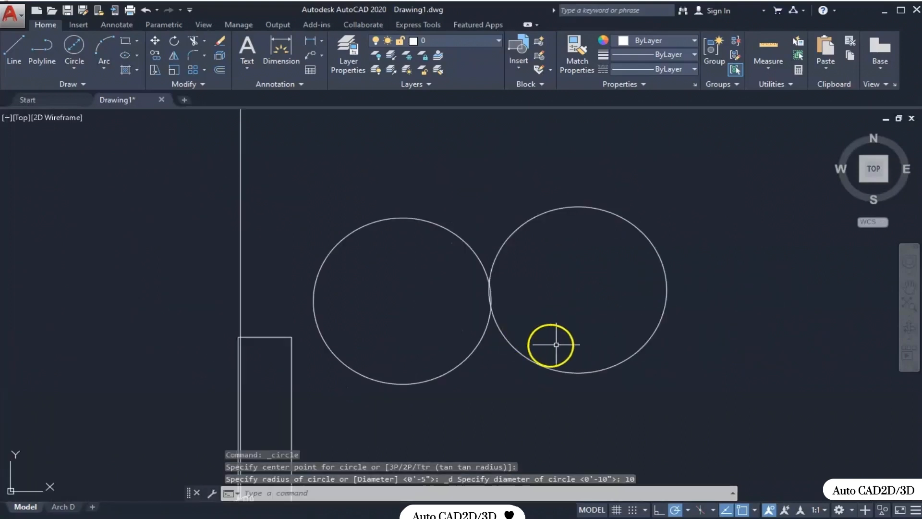
- Start a third circle with the Center, Radius method, center it right of the other two circles, and switch to the Diameter option
left_click(80, 65)
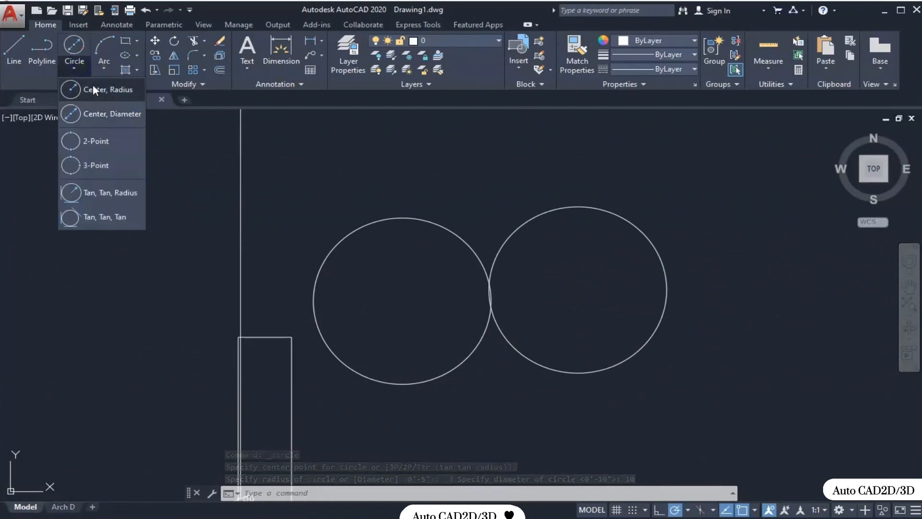
left_click(93, 86)
middle_click_drag(679, 366, 531, 336)
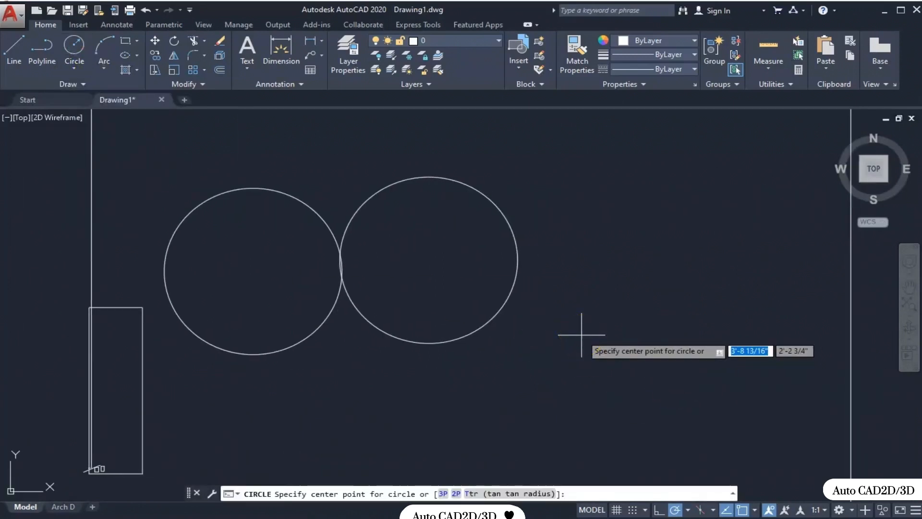
left_click(611, 297)
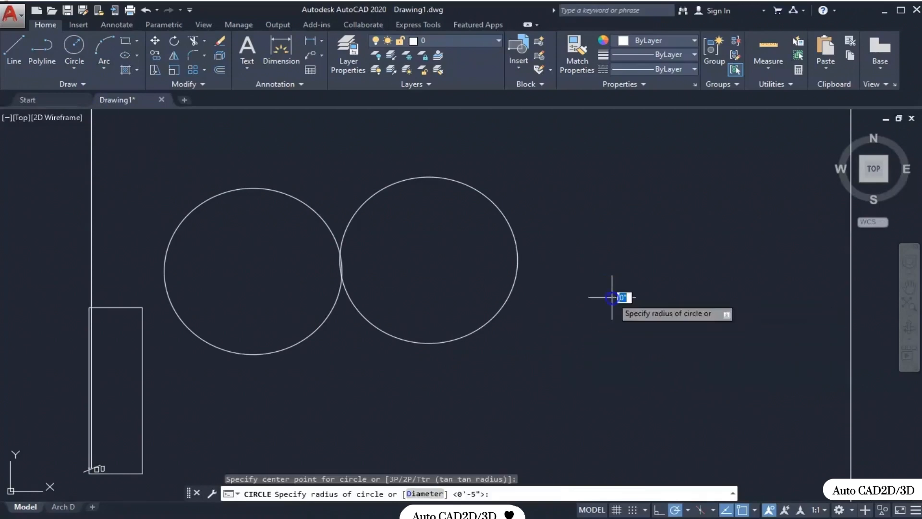
left_click(425, 494)
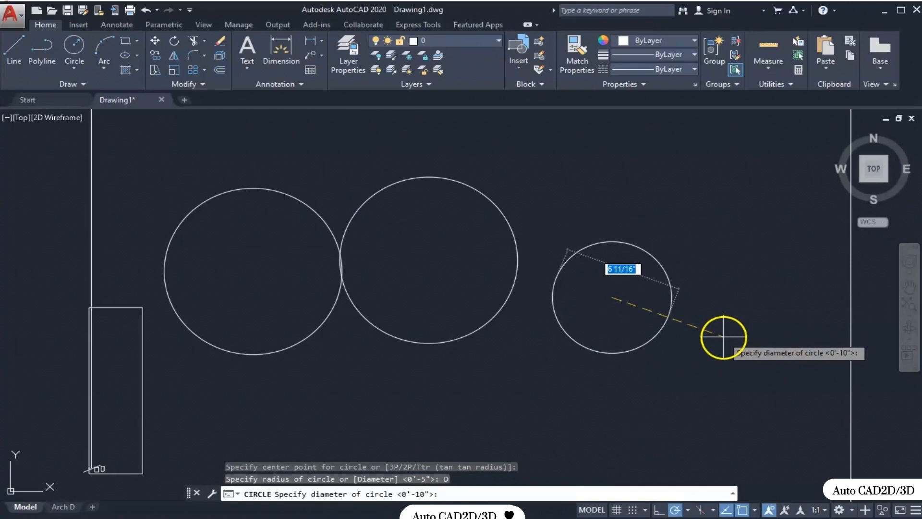